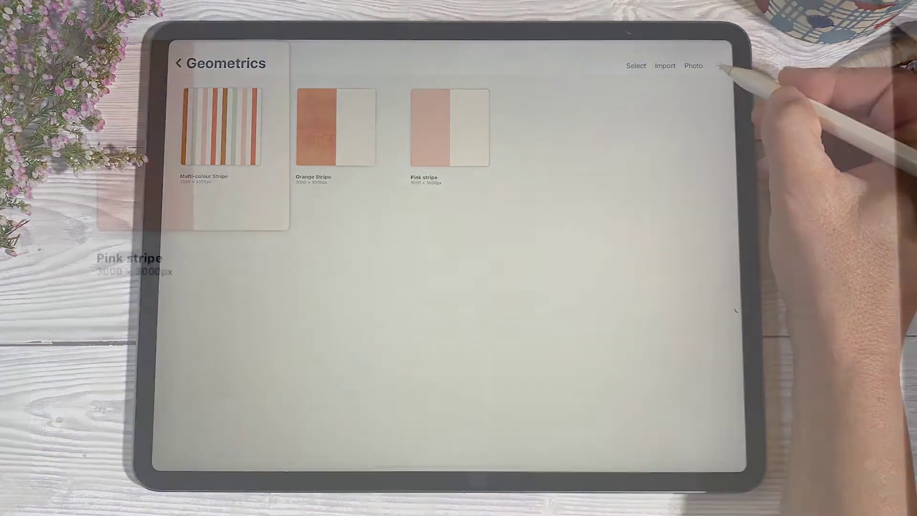
Create a new square-preset canvas and ColorDrop a soft cream fill over it.
click(719, 65)
click(860, 403)
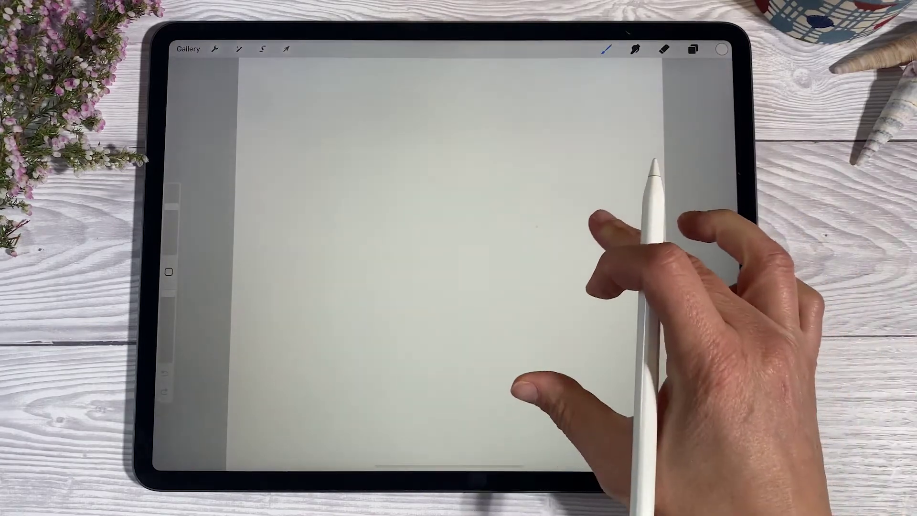
scroll(458, 273, down, 3)
click(721, 49)
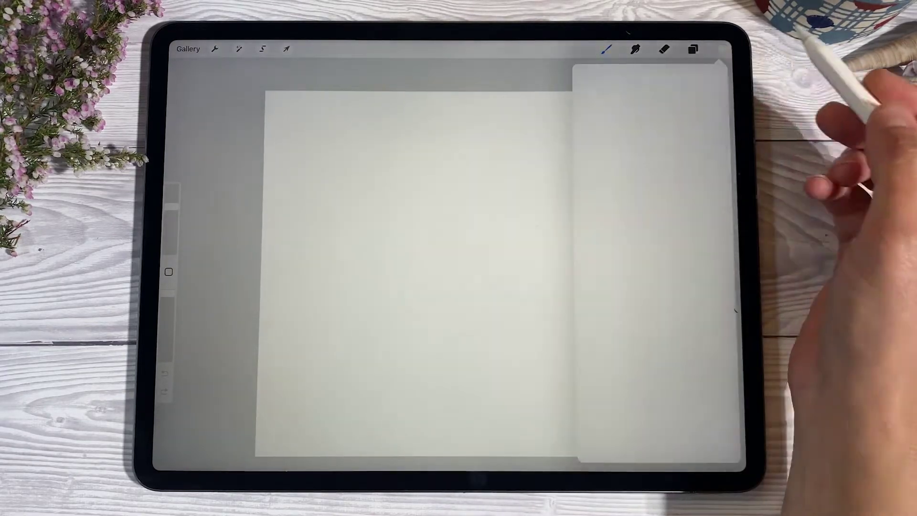
drag(721, 49, 563, 180)
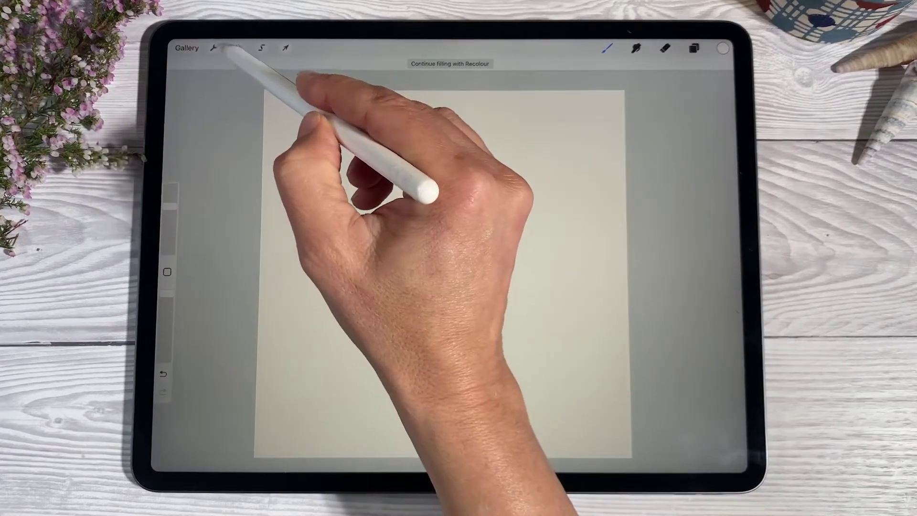
click(215, 49)
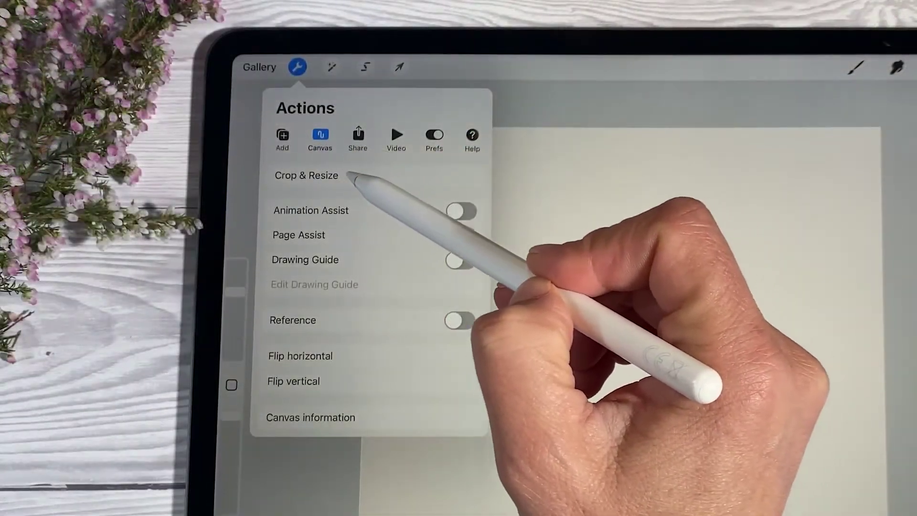
Resize the canvas to 4500 × 4500 px with the cream square centred.
click(315, 175)
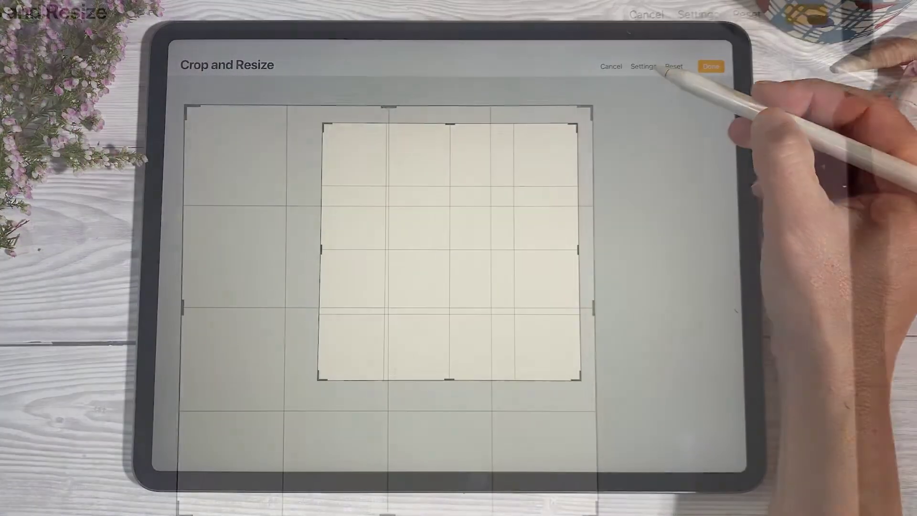
click(644, 66)
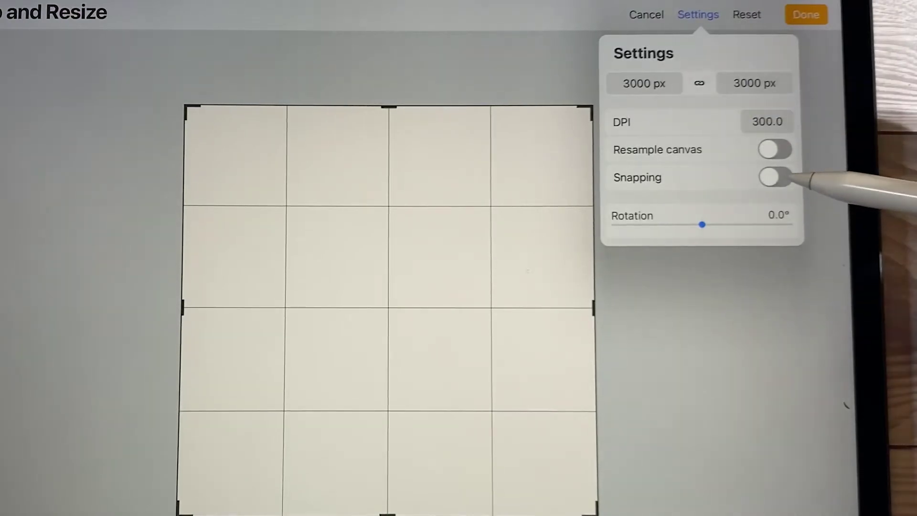
click(645, 83)
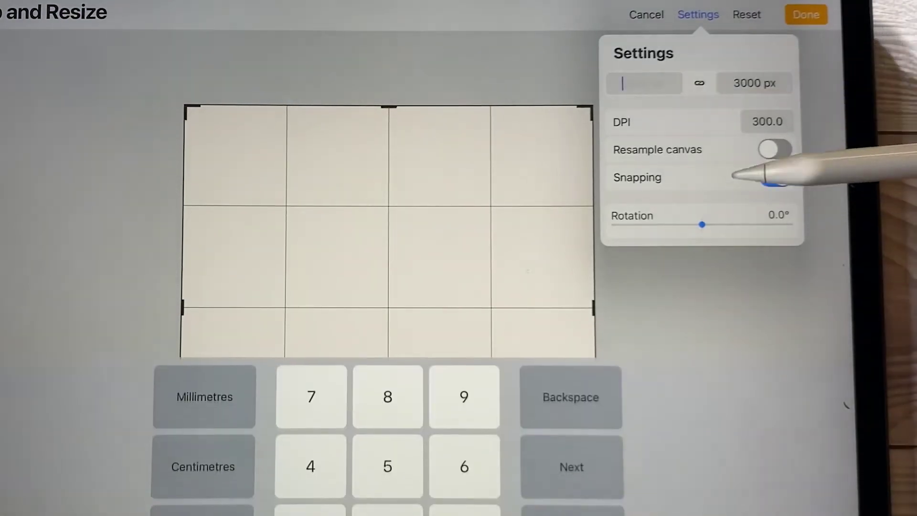
click(311, 463)
click(387, 462)
text(00)
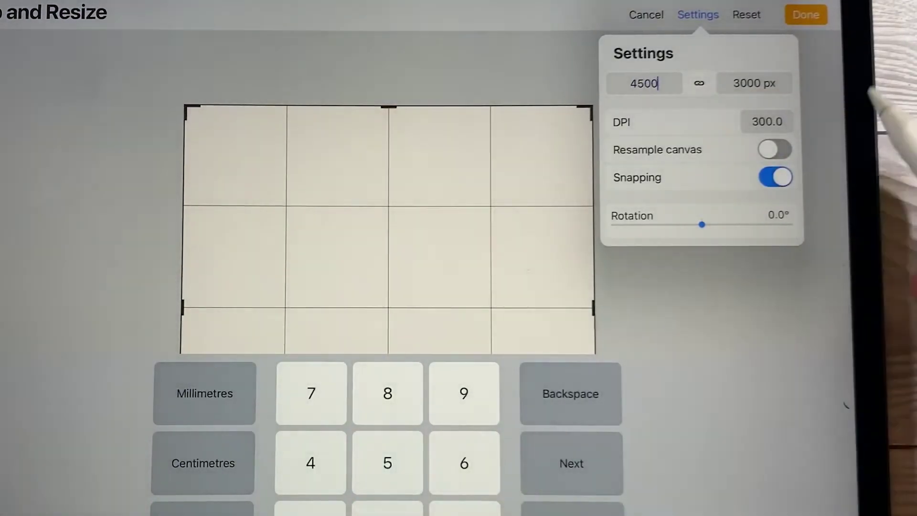
click(755, 83)
click(310, 463)
text(500)
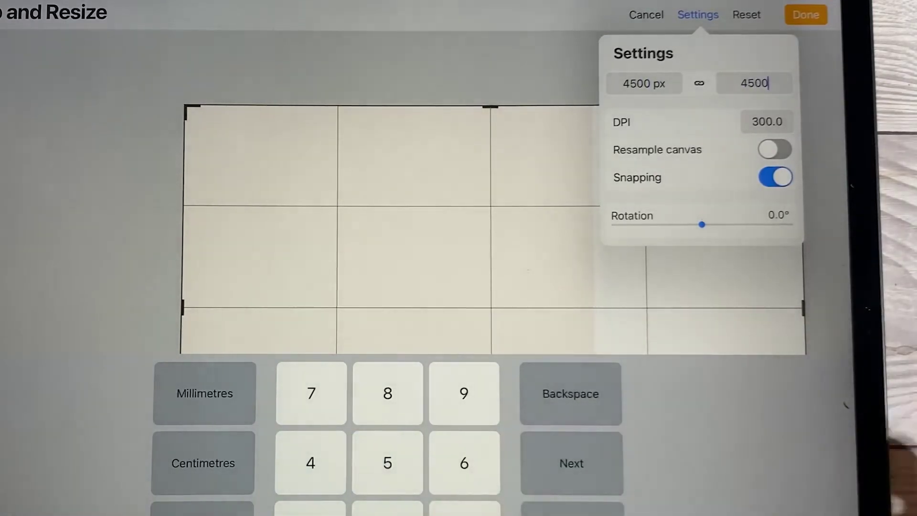
click(566, 287)
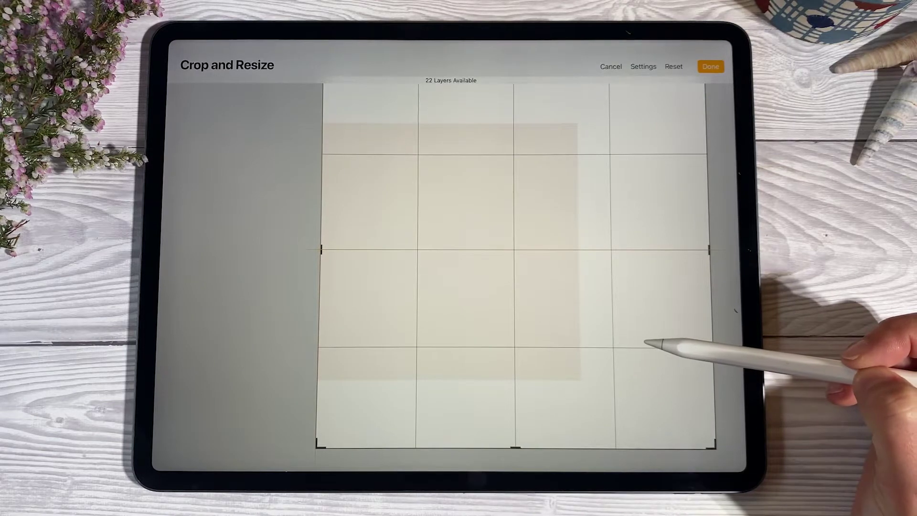
drag(648, 343, 610, 342)
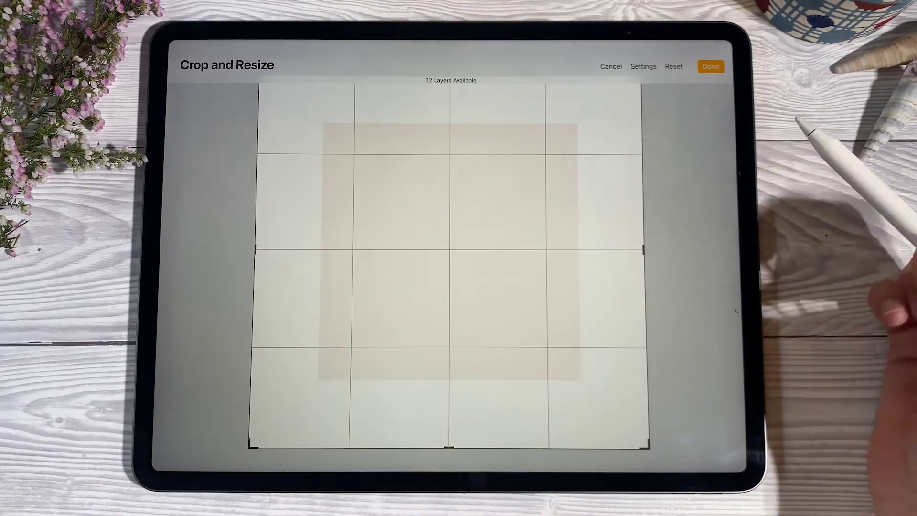
click(711, 66)
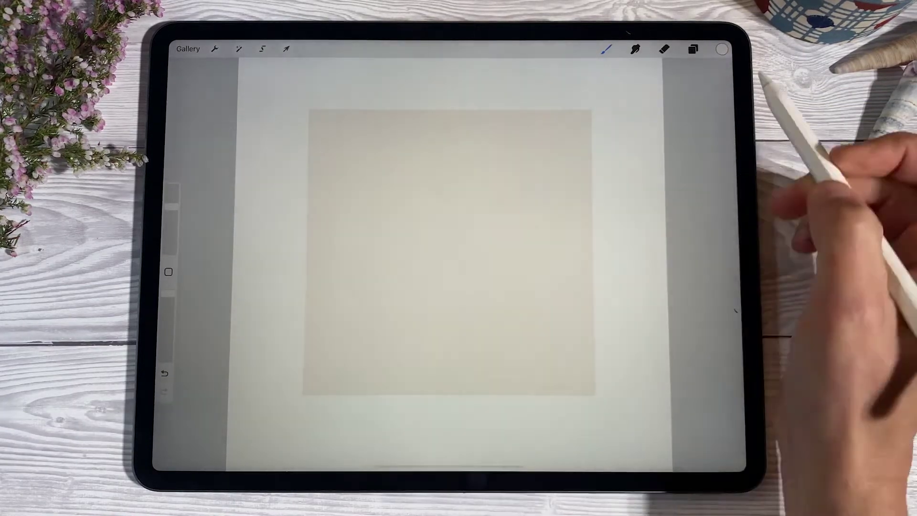
Choose pink from the palette and add an empty Layer 2 above the cream layer.
click(722, 50)
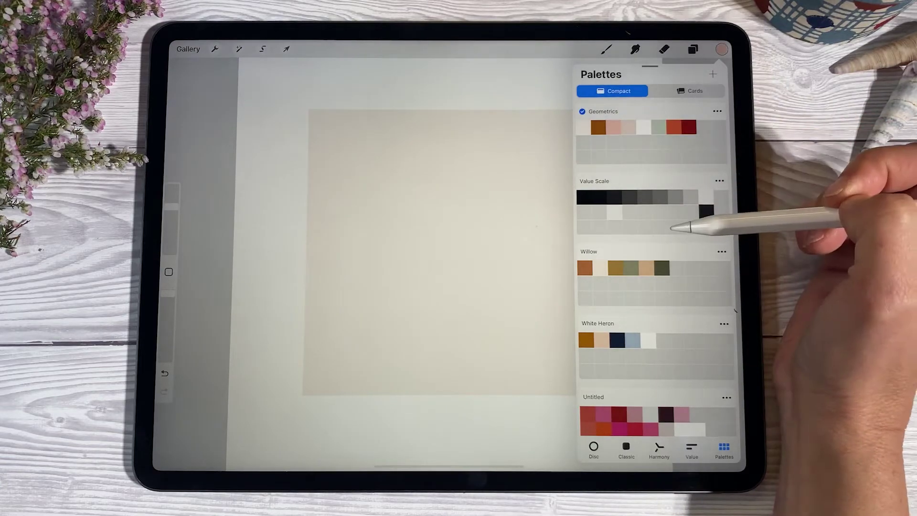
click(692, 48)
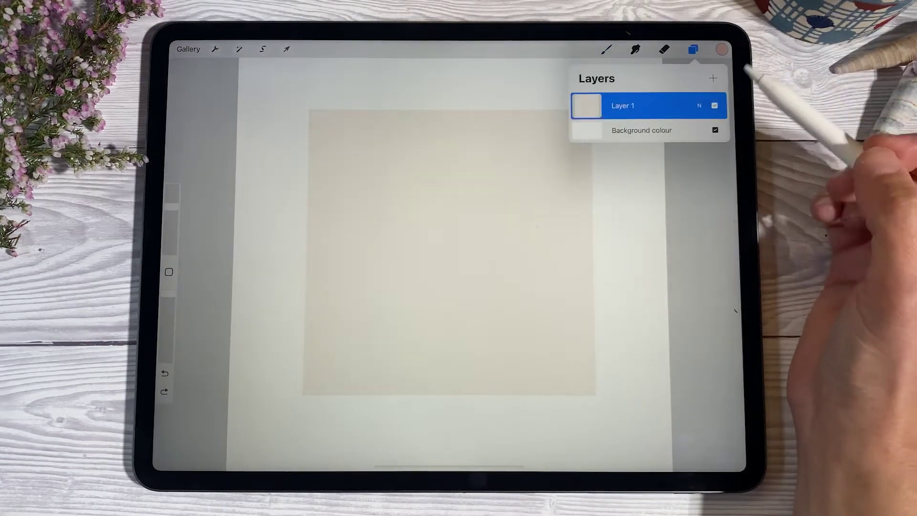
click(714, 79)
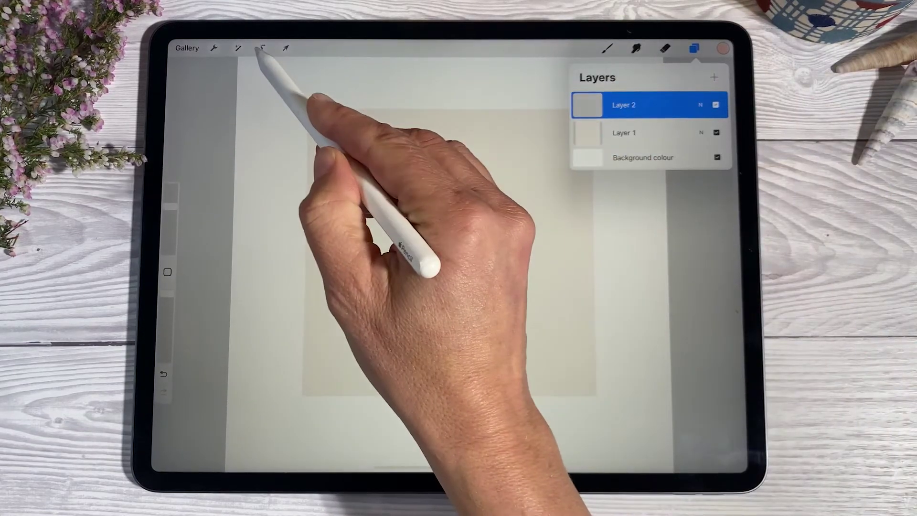
click(262, 49)
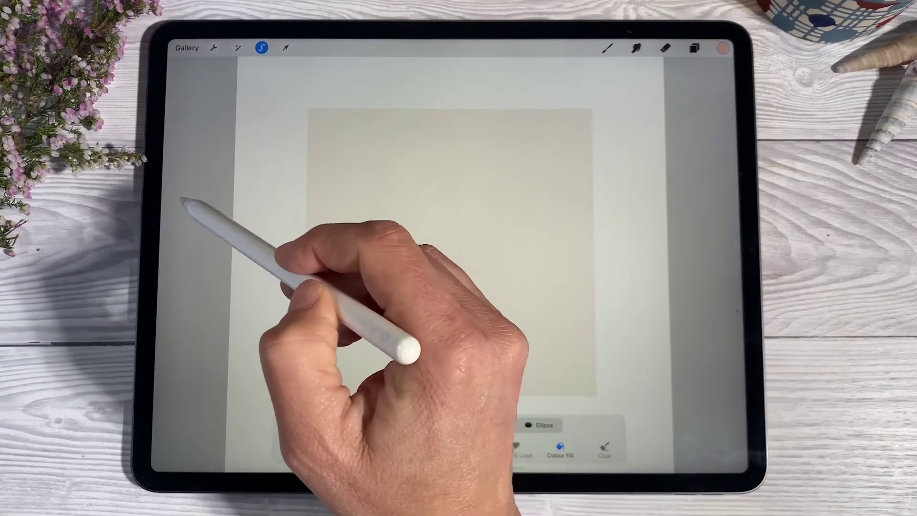
Fill a long rectangular selection across the canvas middle with pink.
drag(188, 224, 682, 254)
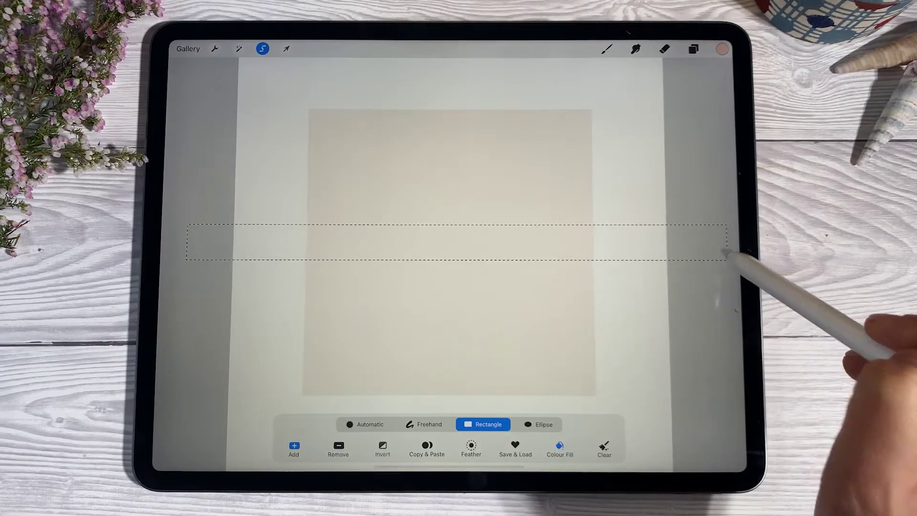
drag(727, 255, 727, 255)
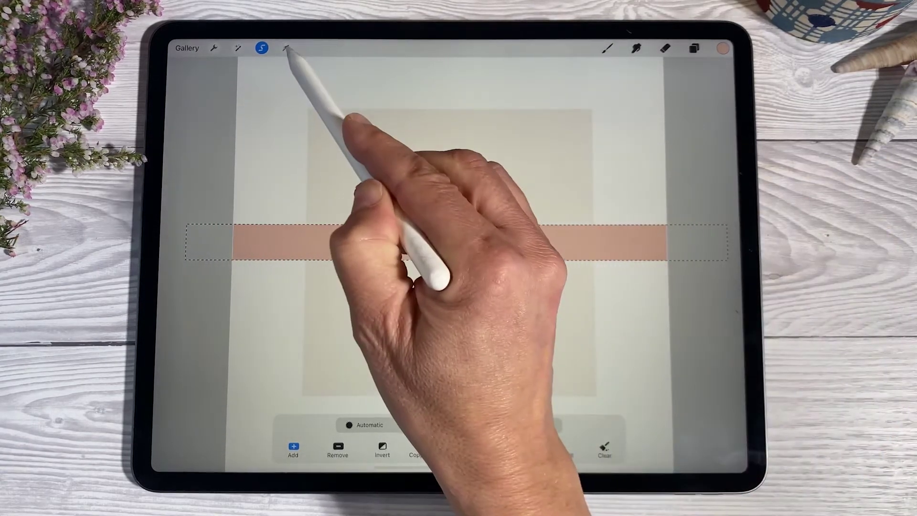
click(286, 48)
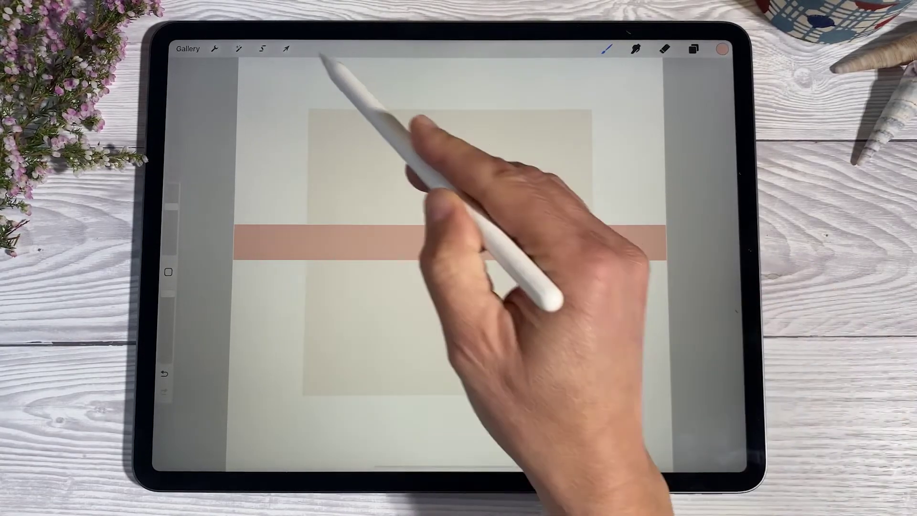
Rotate the pink stripe 45° into a diagonal.
click(286, 48)
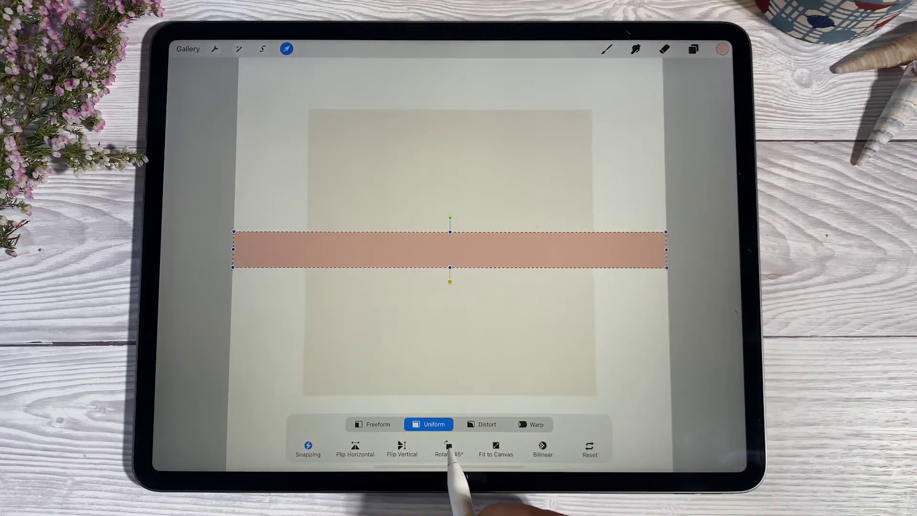
click(449, 449)
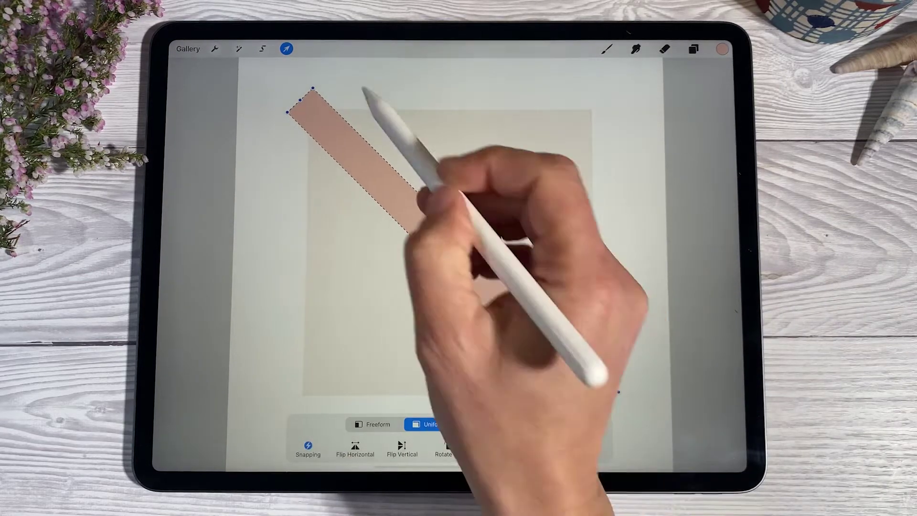
click(286, 48)
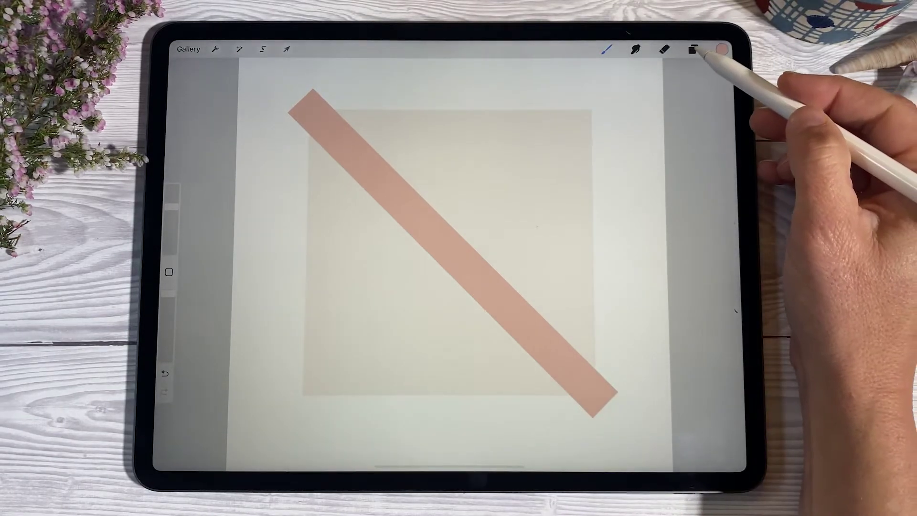
Duplicate the stripe layer twice, giving three stripe copies.
click(693, 49)
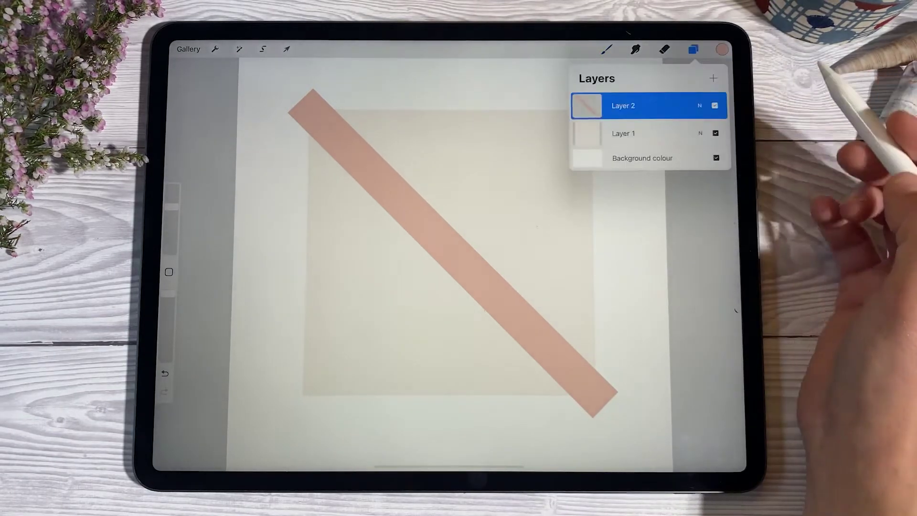
click(674, 106)
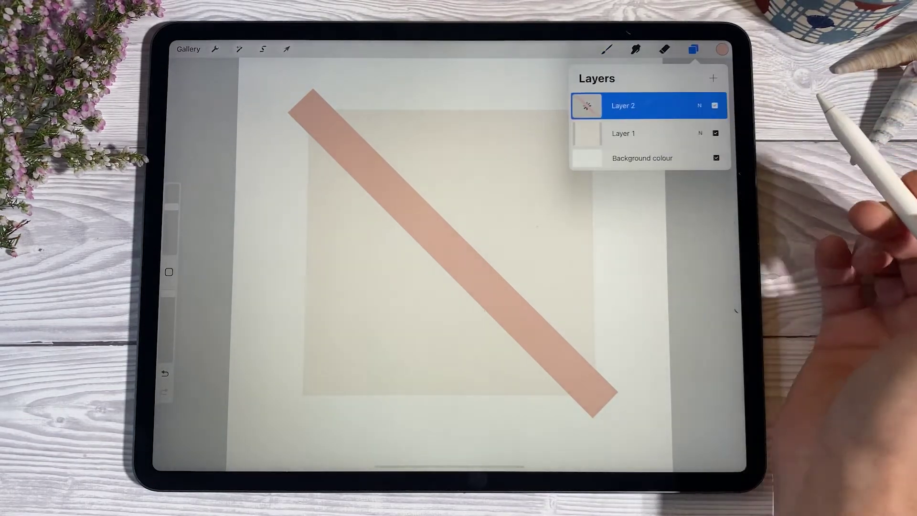
click(645, 106)
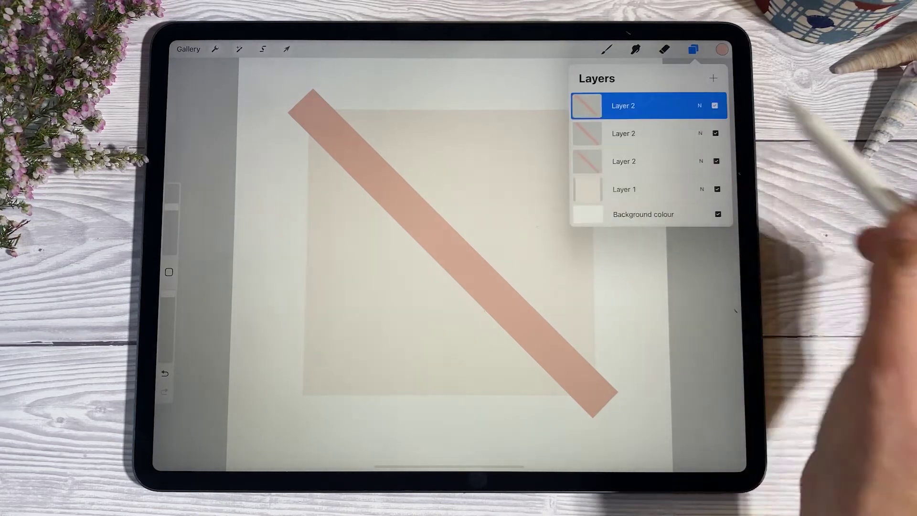
click(713, 79)
Shift the top stripe copy to the upper right of the central stripe.
click(286, 49)
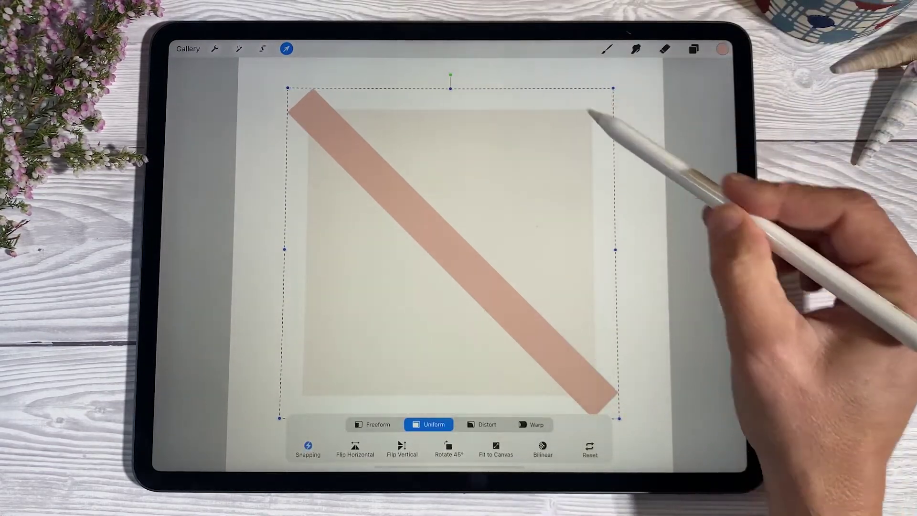
drag(534, 343, 720, 108)
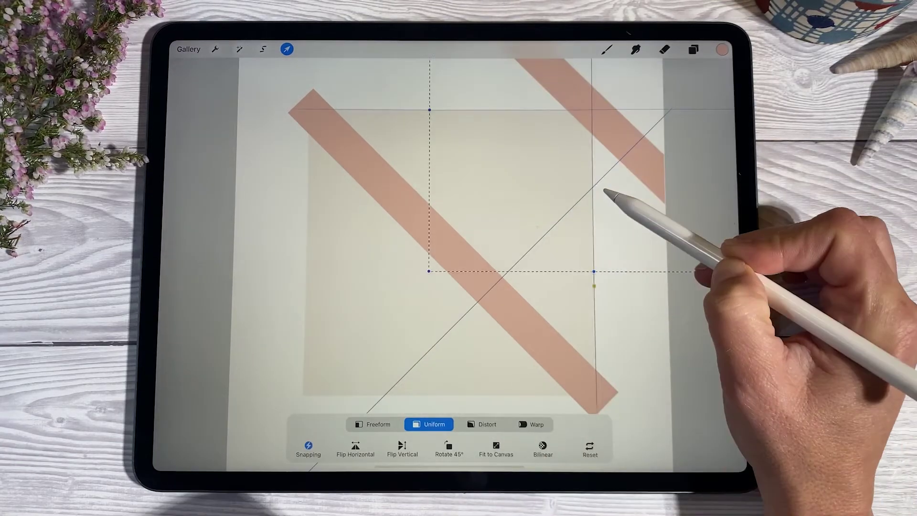
drag(645, 171, 648, 169)
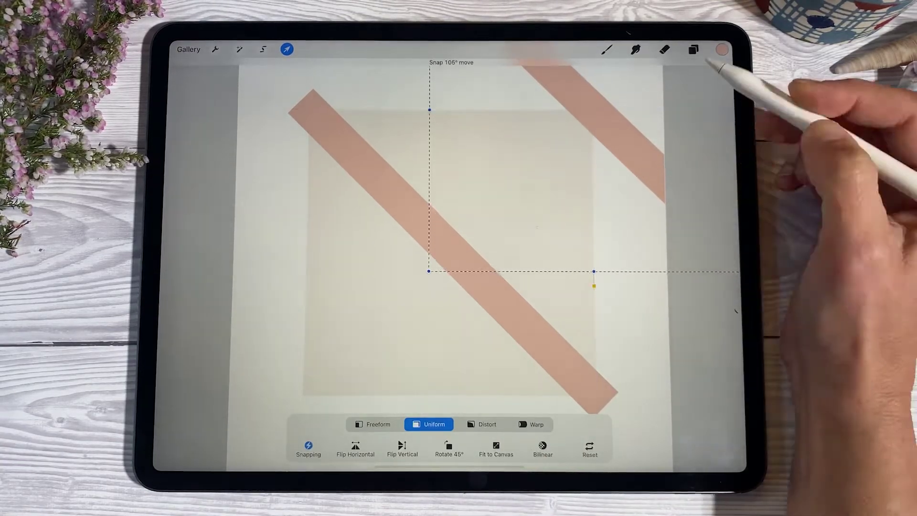
Move another stripe copy to the lower left of the central stripe.
click(693, 49)
click(638, 132)
click(287, 49)
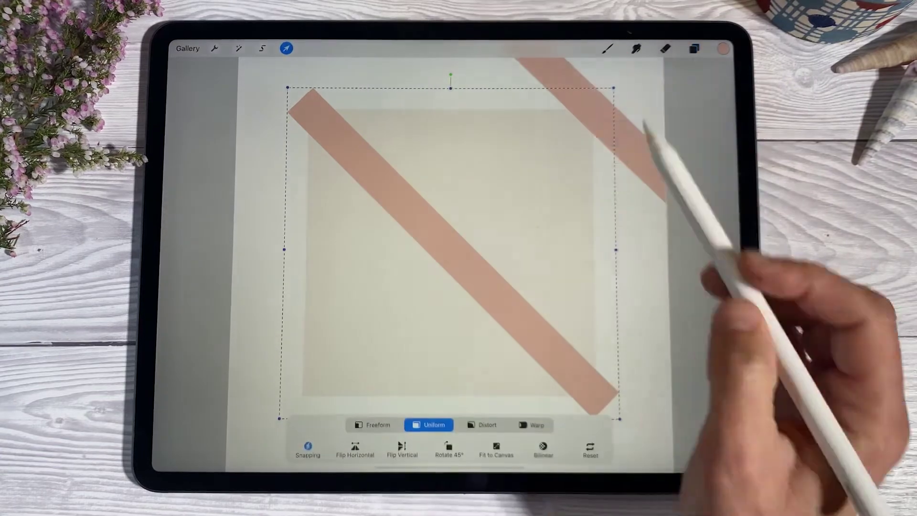
drag(556, 289, 405, 391)
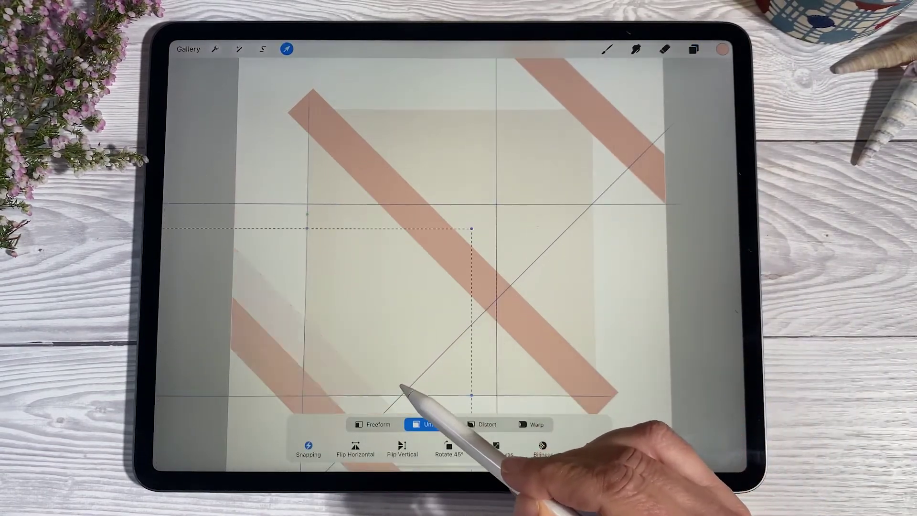
click(287, 48)
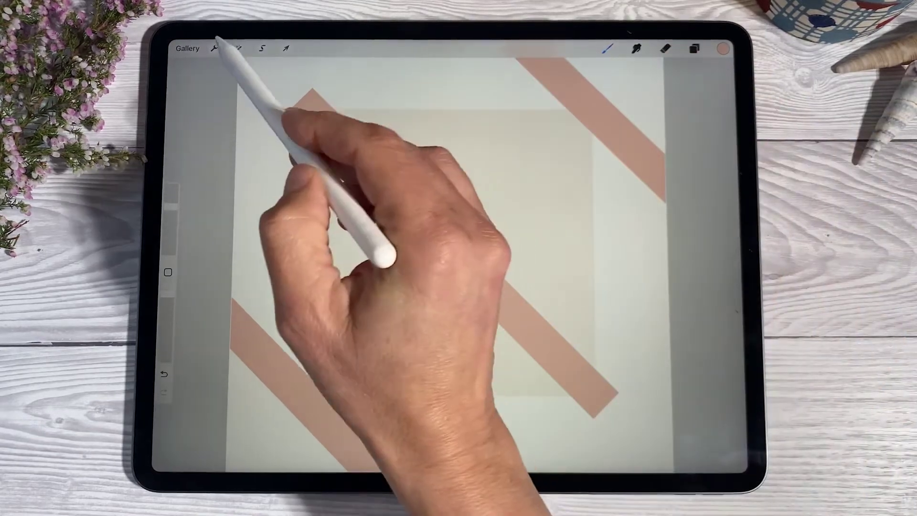
Crop the canvas to 3000 × 3000 px around the cream square.
click(215, 49)
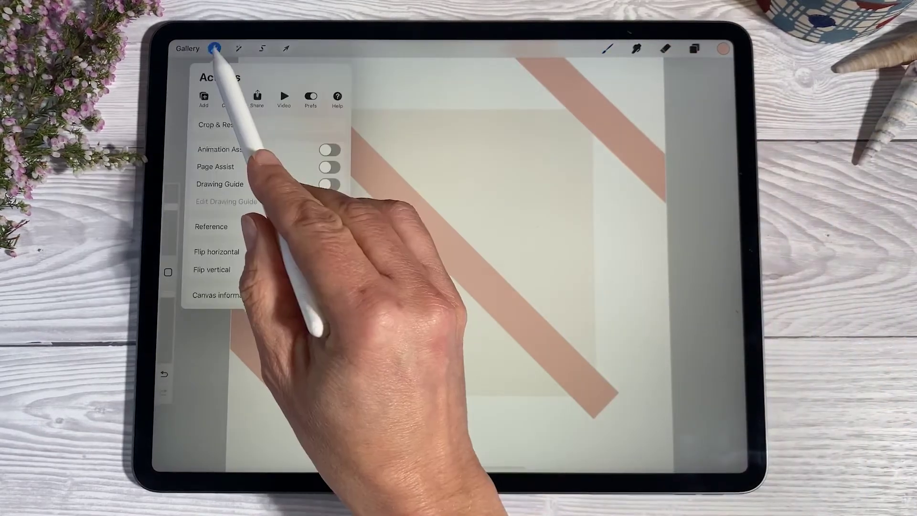
click(221, 125)
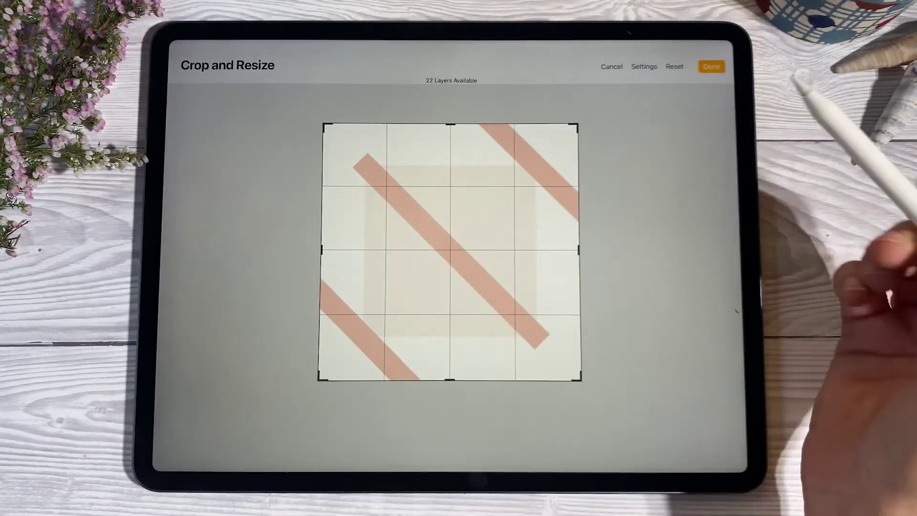
click(643, 67)
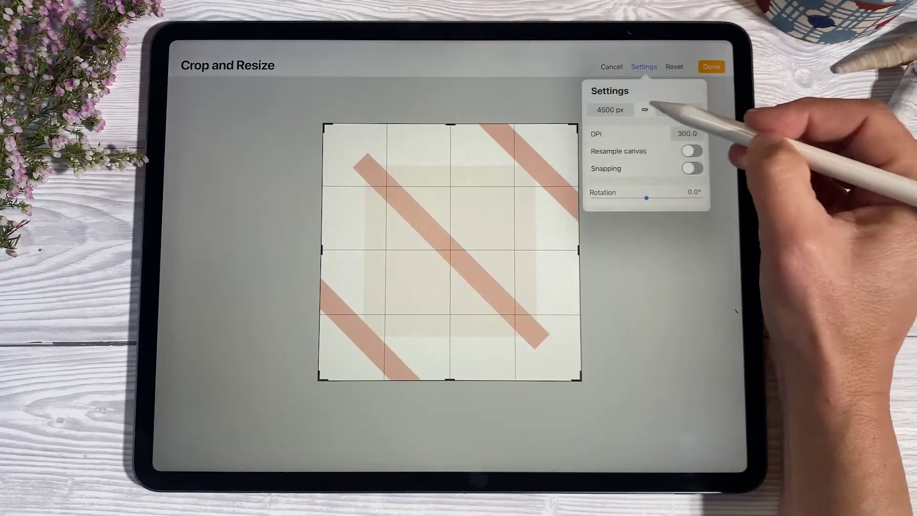
click(610, 110)
click(498, 391)
click(424, 436)
text(3000)
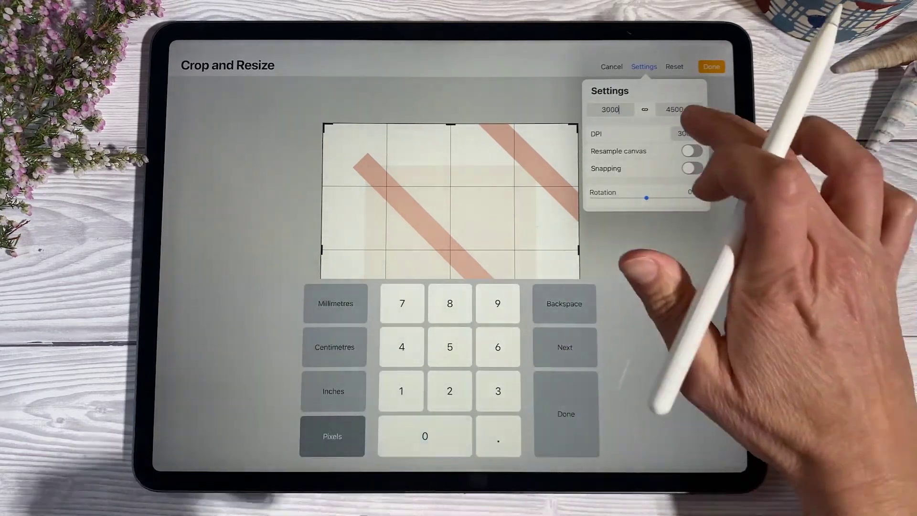
click(674, 109)
click(498, 391)
click(425, 436)
text(3000)
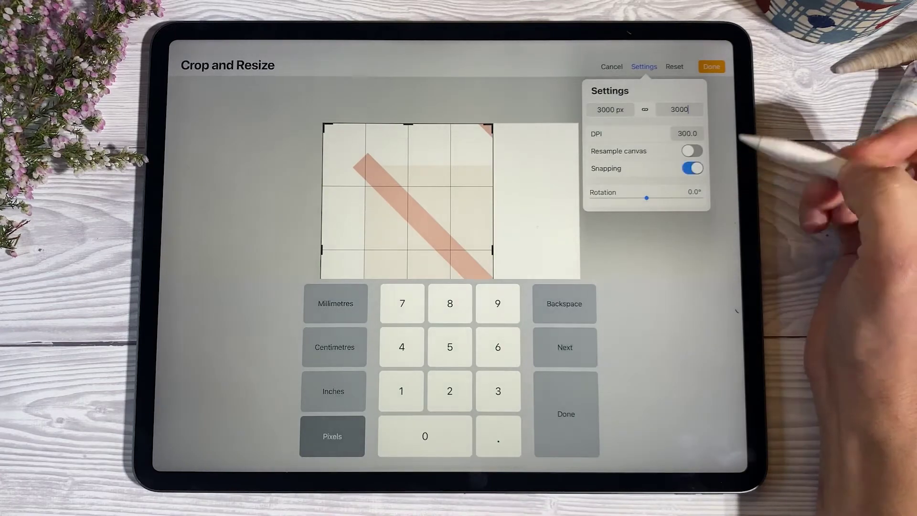
click(544, 201)
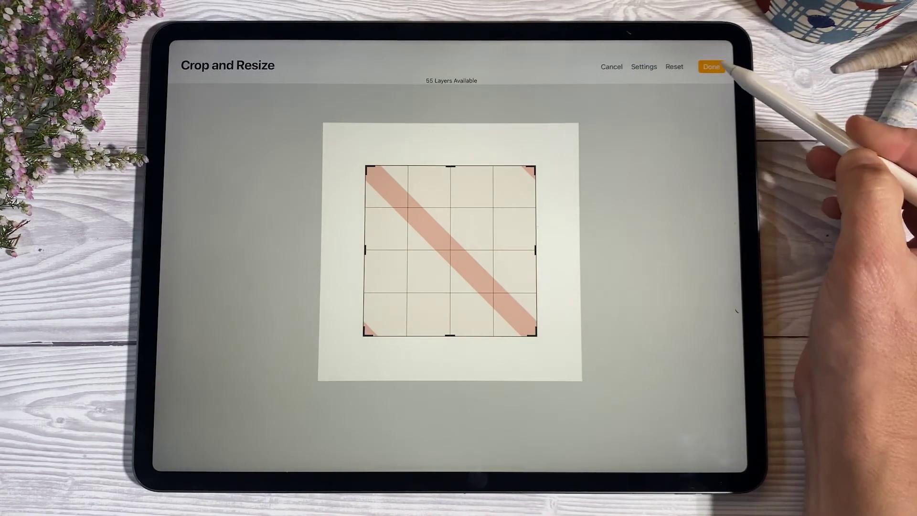
click(709, 67)
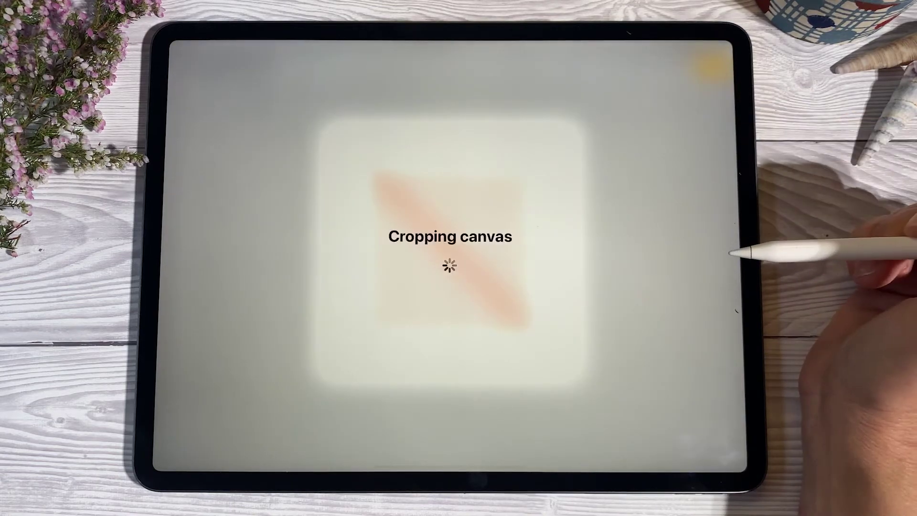
scroll(459, 273, down, 3)
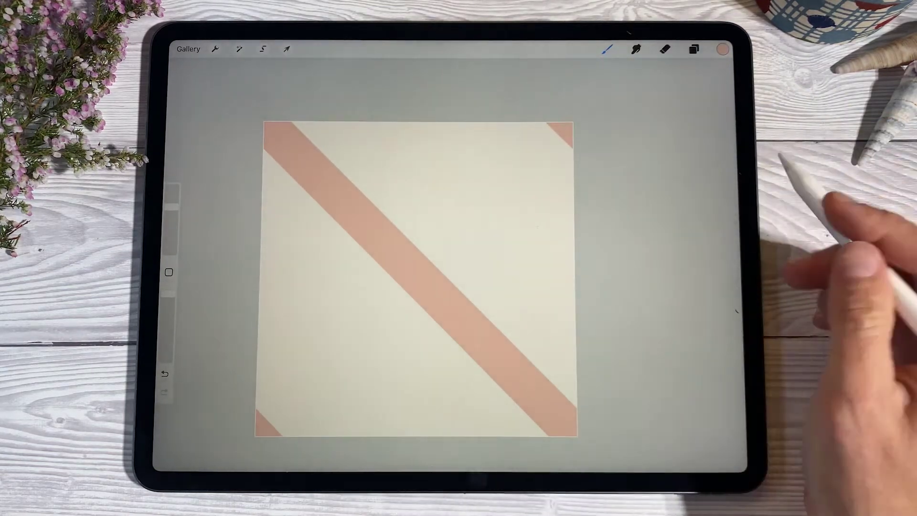
Group all four pattern layers, including Layer 1.
drag(559, 287, 580, 266)
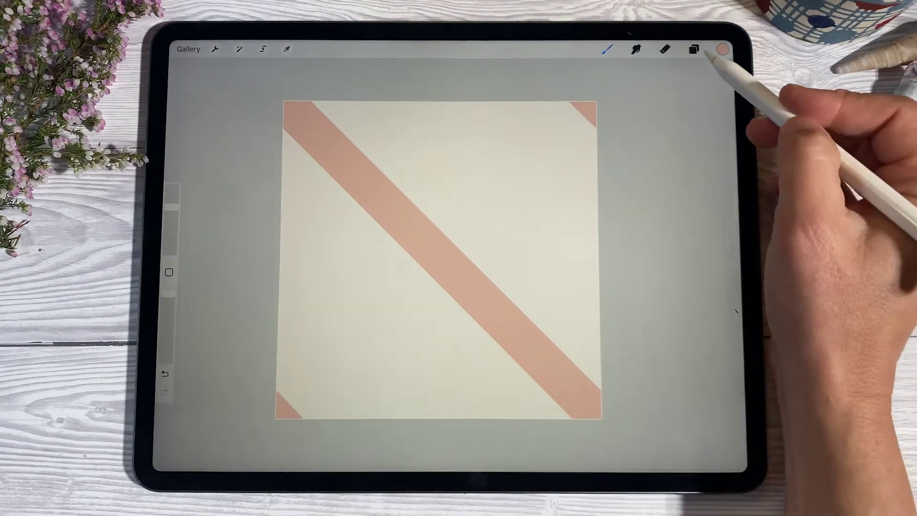
click(694, 49)
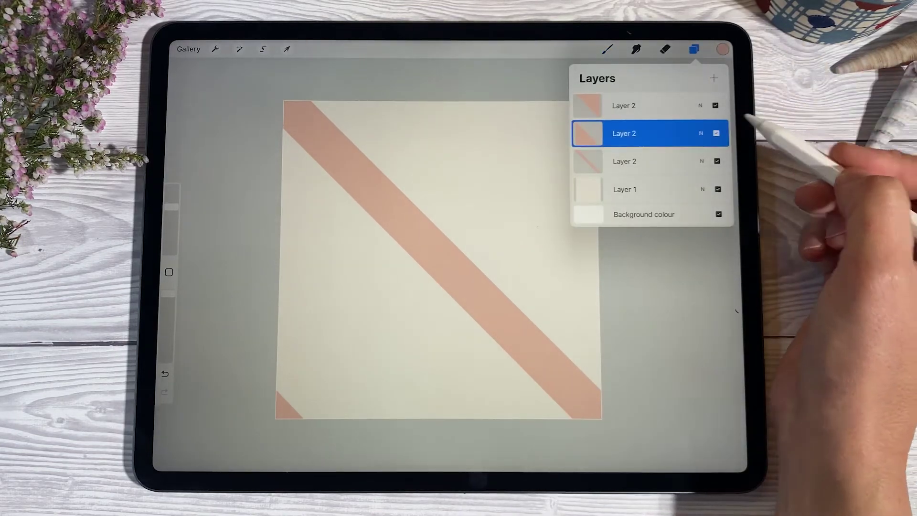
drag(601, 190, 667, 190)
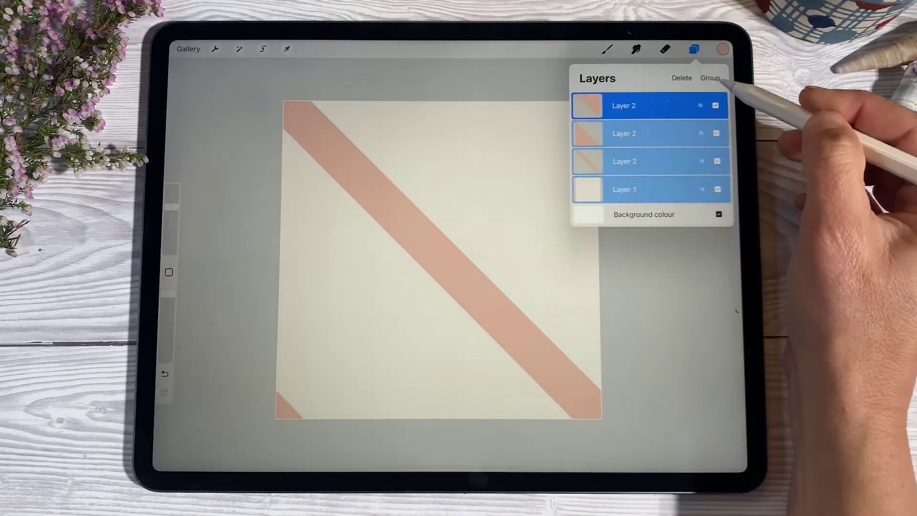
click(709, 78)
click(701, 109)
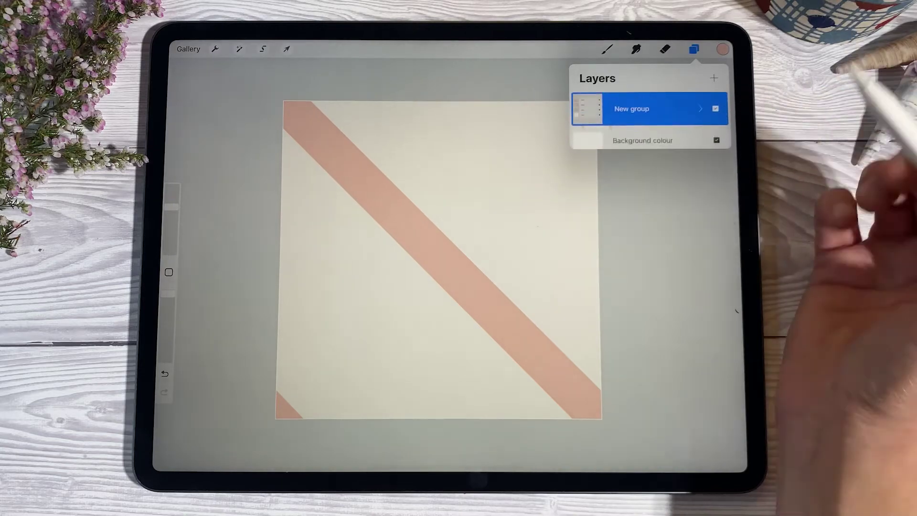
Copy All of the canvas and paste it back as one merged image layer.
drag(459, 201, 459, 302)
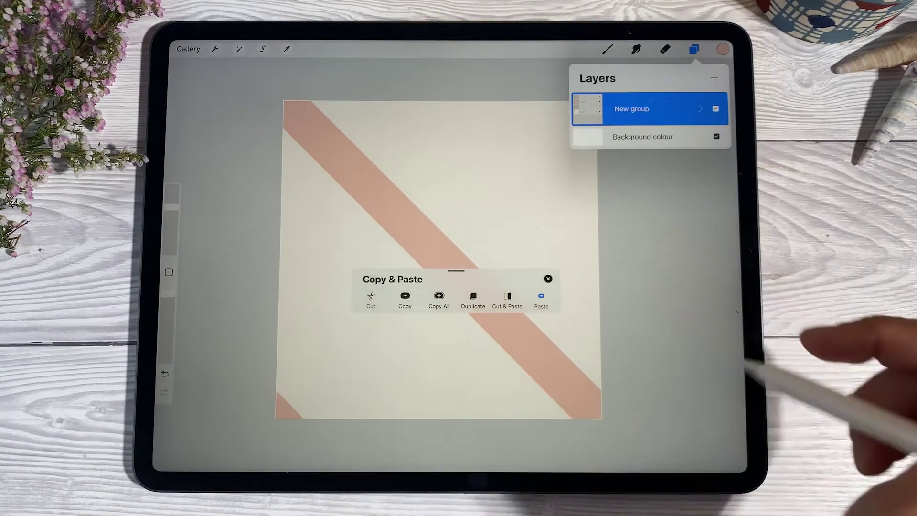
click(645, 286)
click(287, 49)
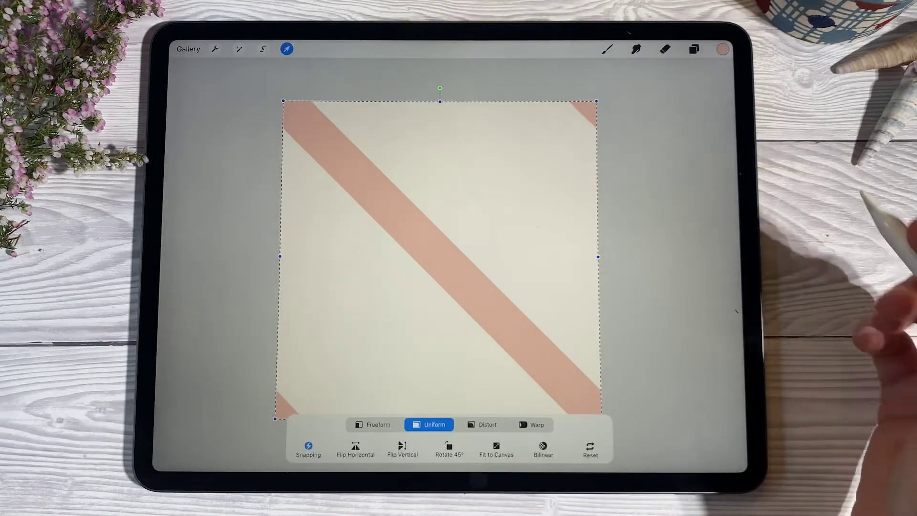
click(693, 49)
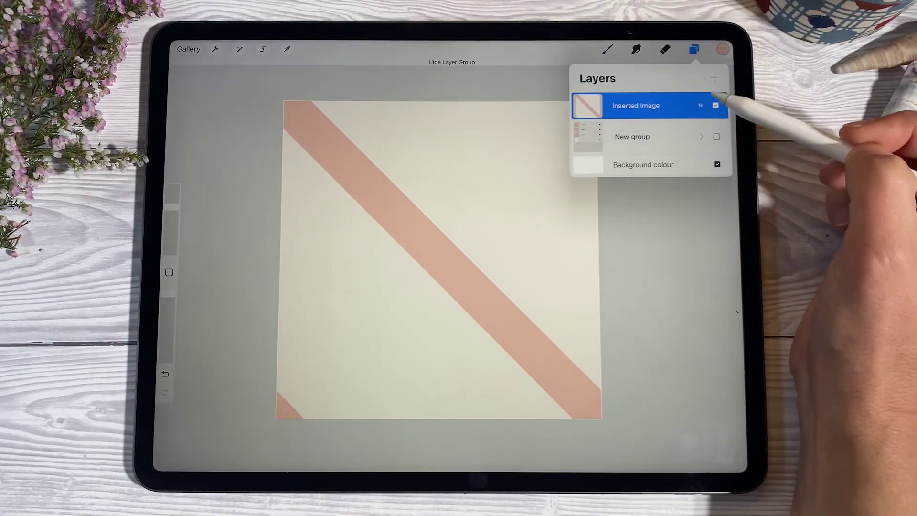
Duplicate the Inserted Image layer into four identical pattern copies.
drag(720, 105, 649, 106)
click(688, 105)
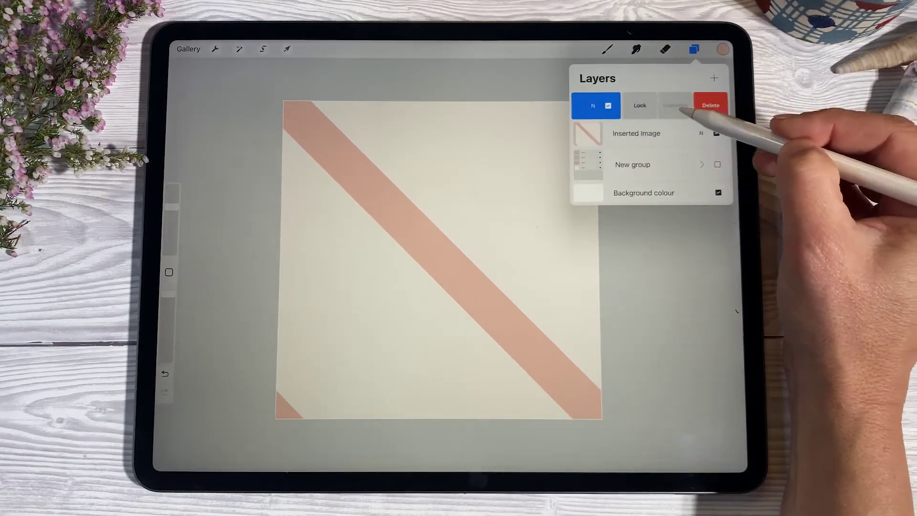
click(681, 107)
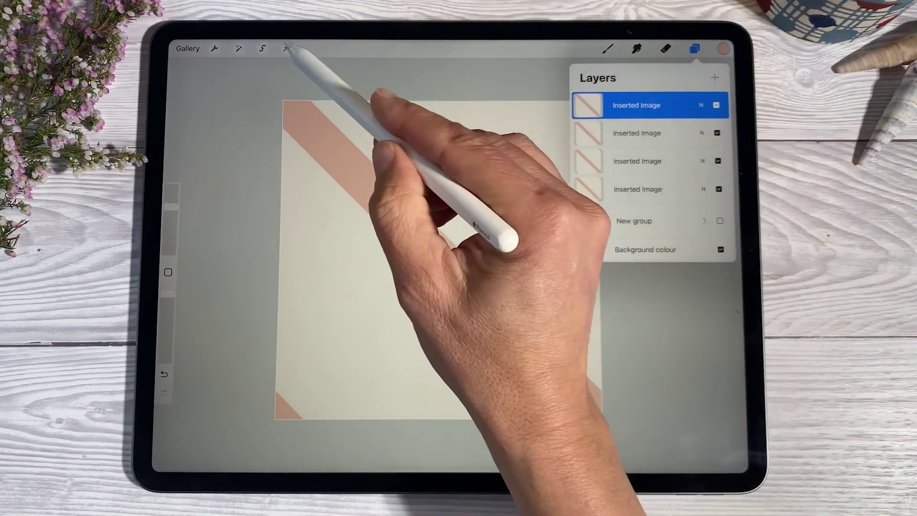
click(287, 49)
Scale a pattern copy to half and snap it into the upper-right quarter.
click(695, 49)
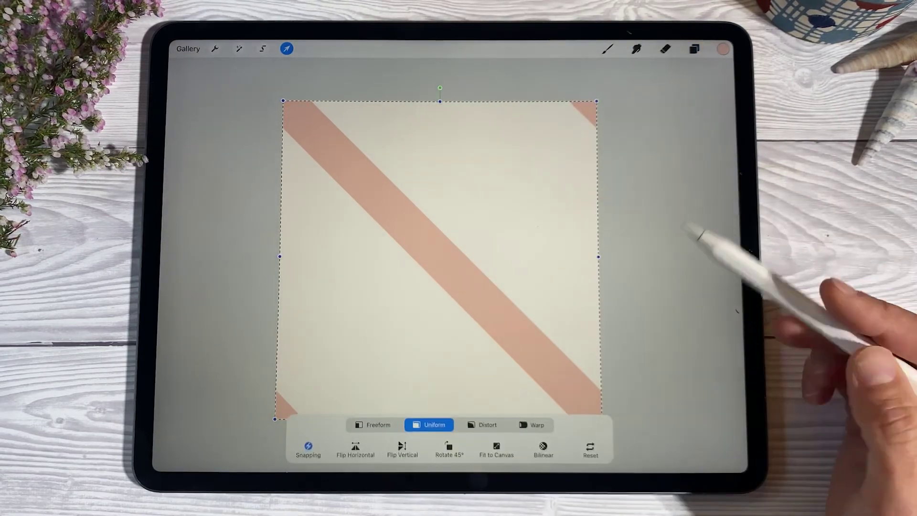
scroll(441, 258, down, 1)
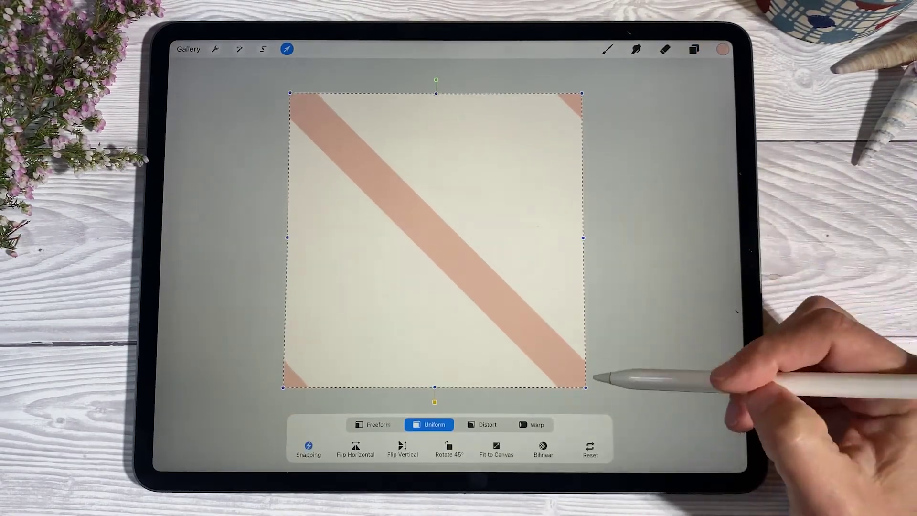
drag(587, 380, 530, 215)
Place the next pattern copies in the lower-left and lower-right quarters.
click(694, 49)
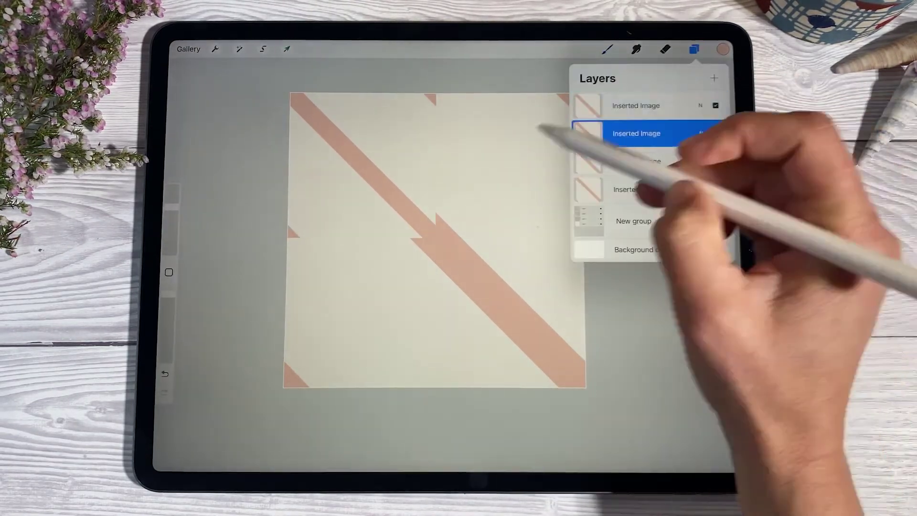
click(286, 49)
click(694, 49)
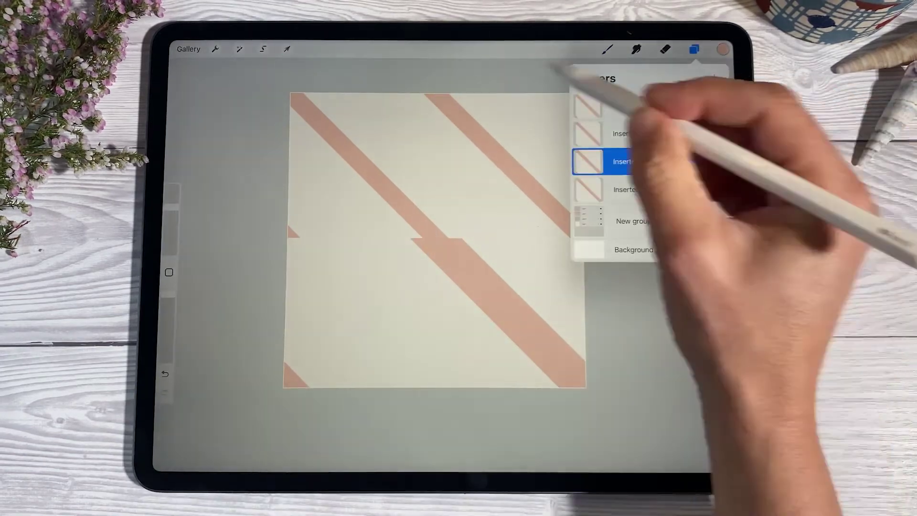
click(694, 49)
click(645, 194)
click(694, 49)
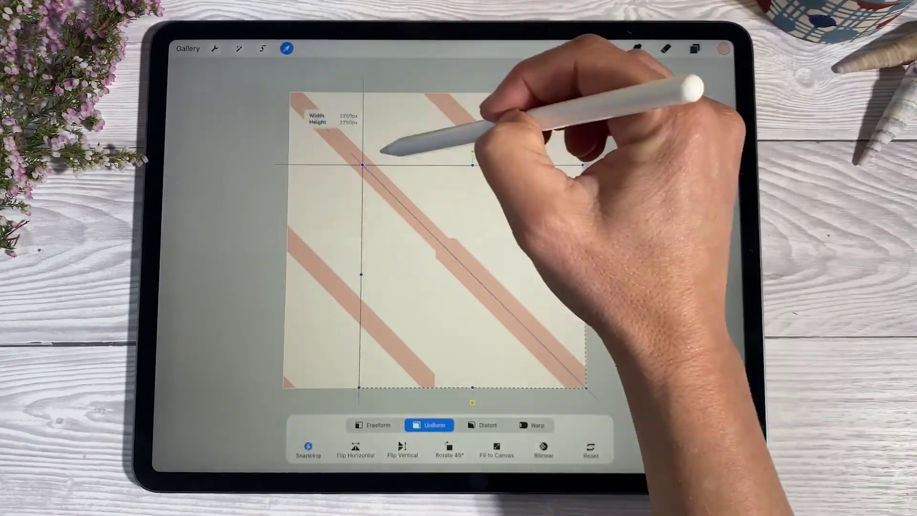
click(287, 48)
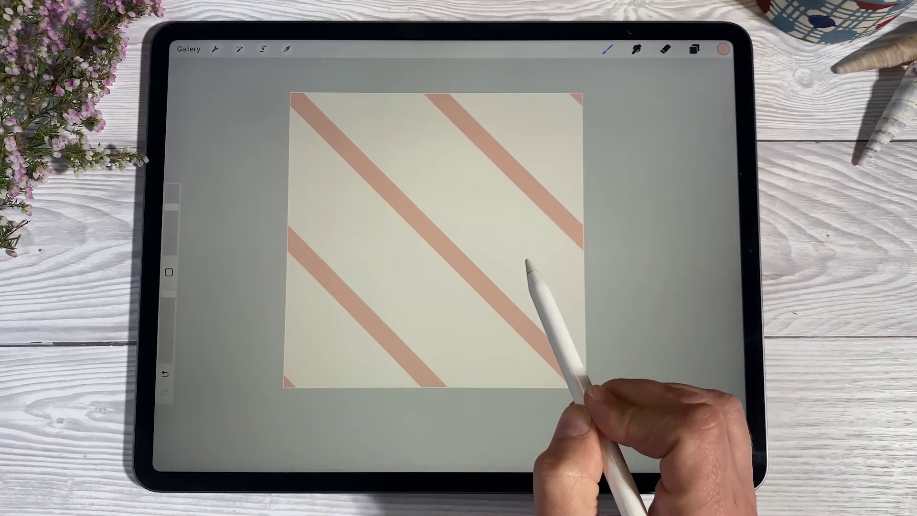
scroll(502, 272, down, 1)
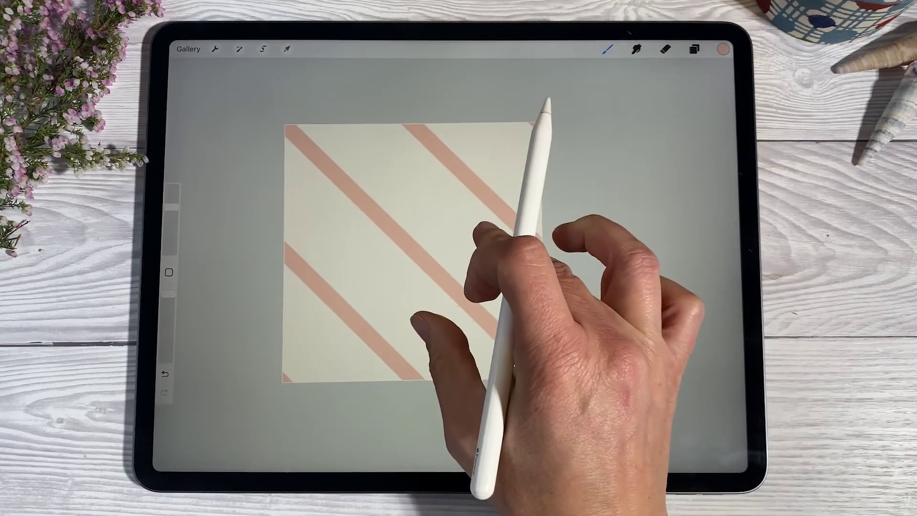